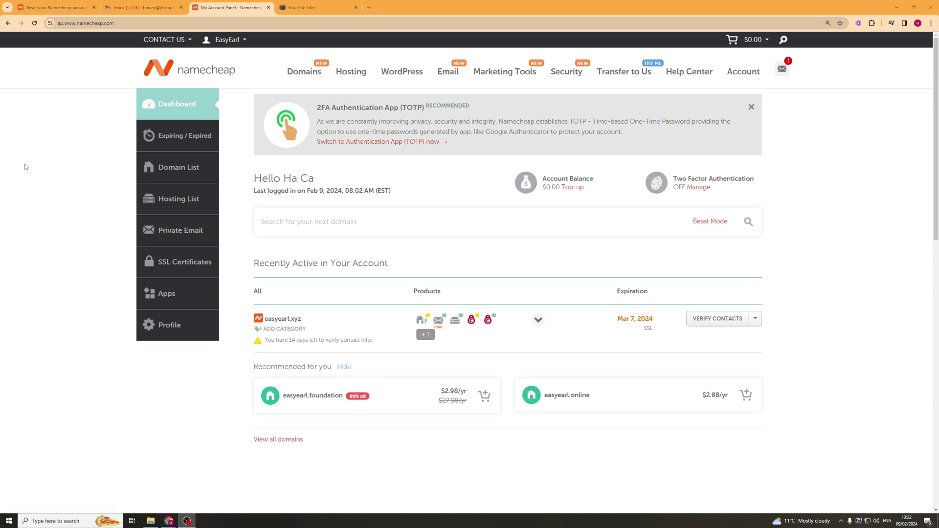
- Open the Namecheap homepage in a new tab, look over its 'Make more online, for less' headline, and return
right_click(215, 75)
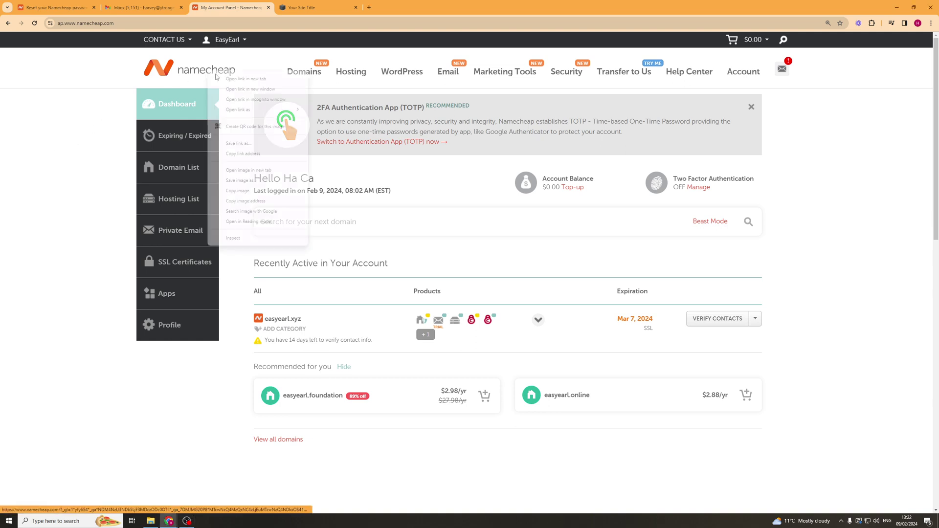
click(246, 78)
click(318, 7)
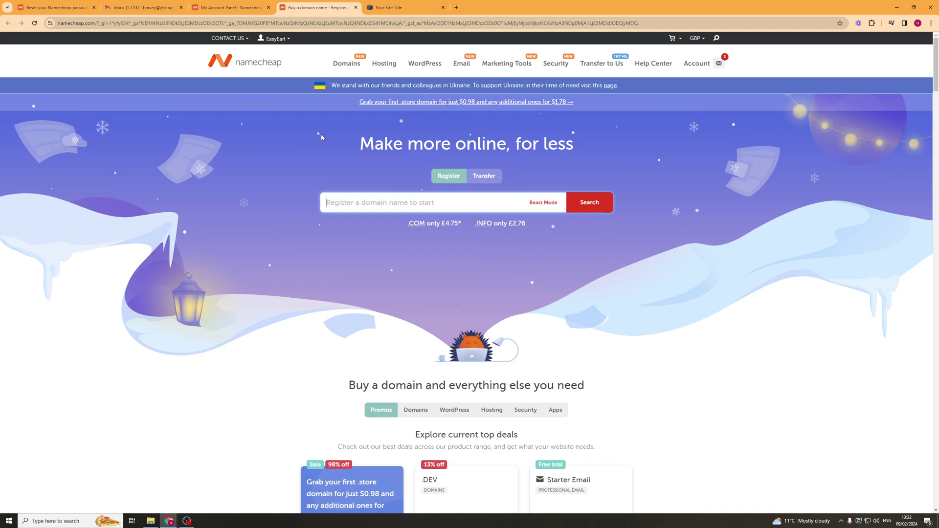
scroll(363, 228, down, 1)
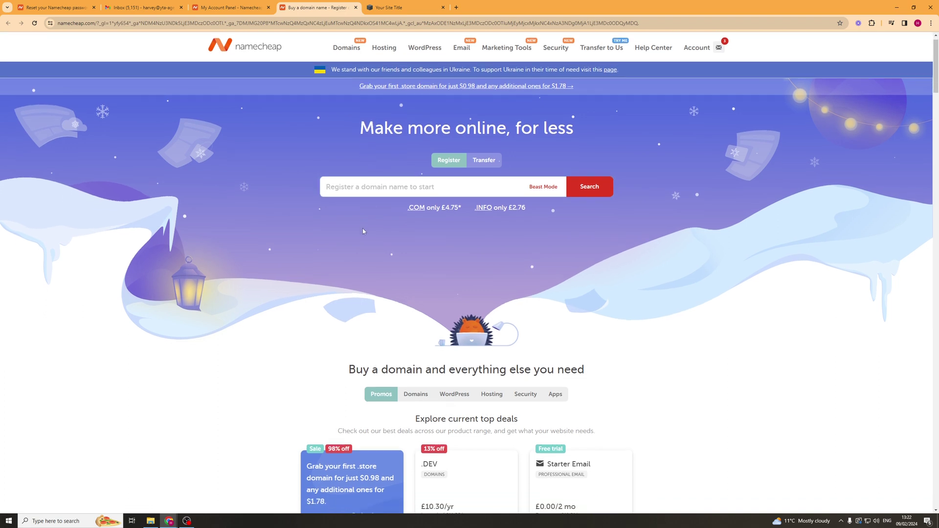
scroll(363, 228, up, 1)
drag(365, 153, 569, 142)
click(230, 8)
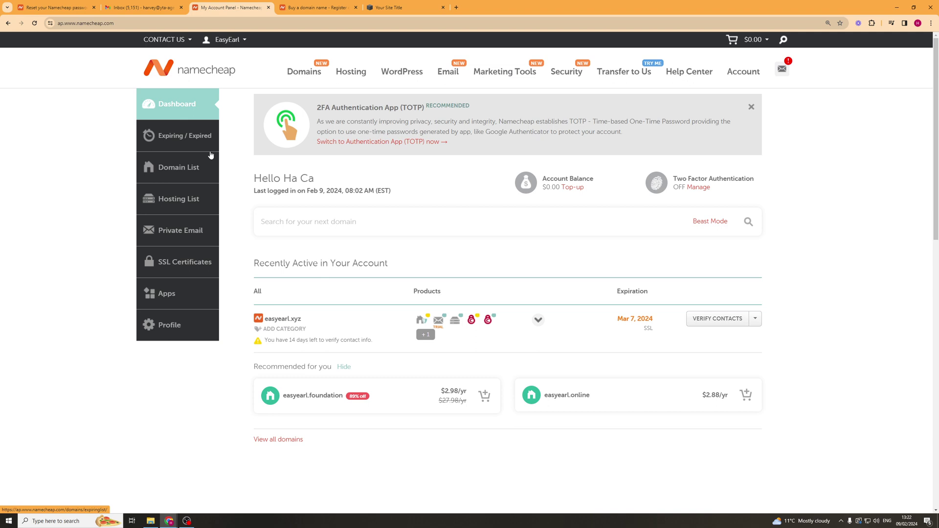
- Copy the domain name easyearl.xyz from the dashboard's Recently Active list
drag(307, 321, 265, 321)
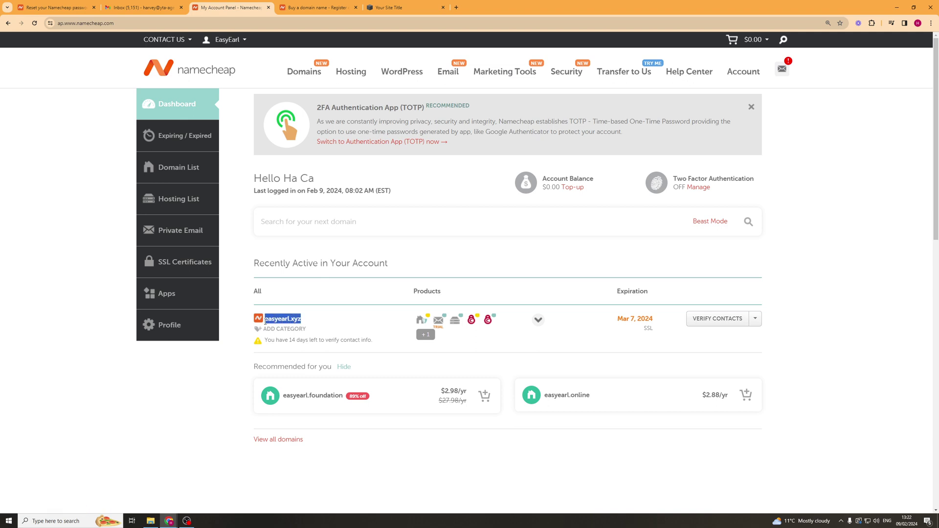
right_click(272, 319)
click(318, 326)
- In the Squarespace editor, go to Settings > Domains & Email > Domains
click(408, 5)
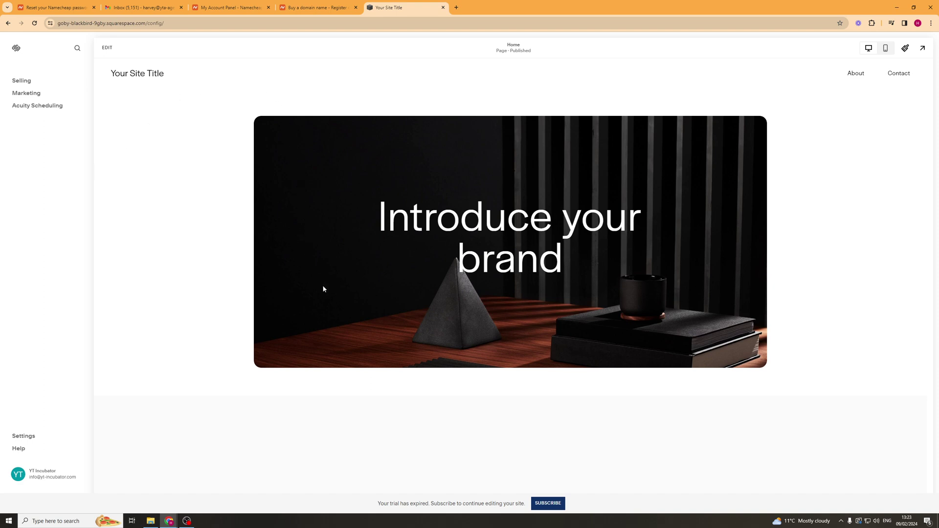
click(20, 439)
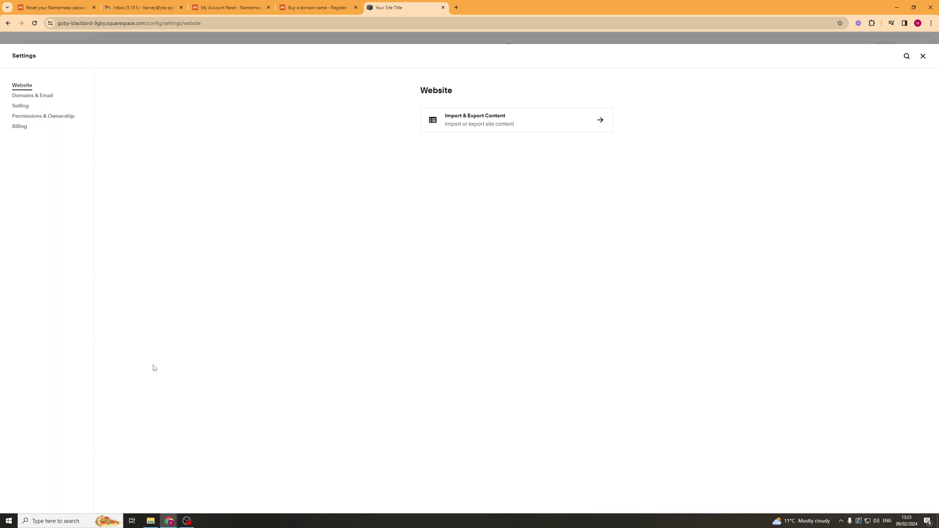
click(48, 98)
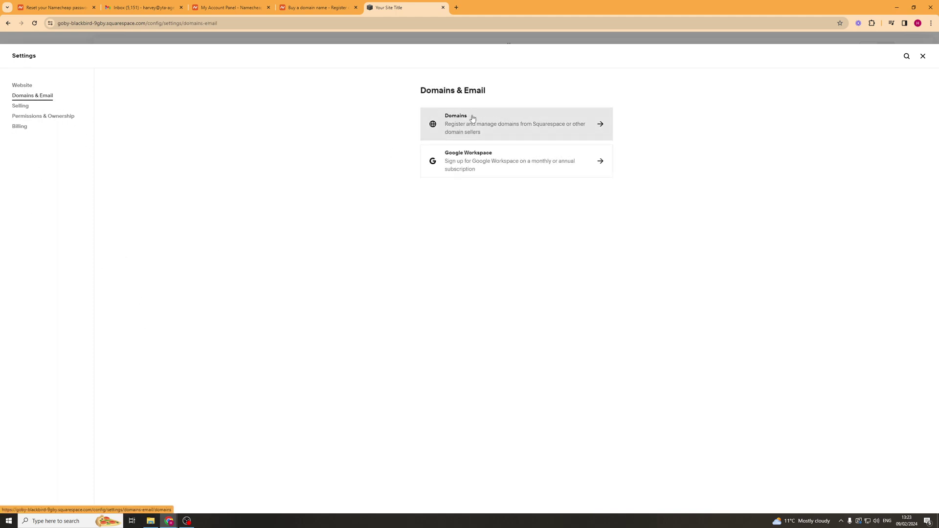
click(473, 118)
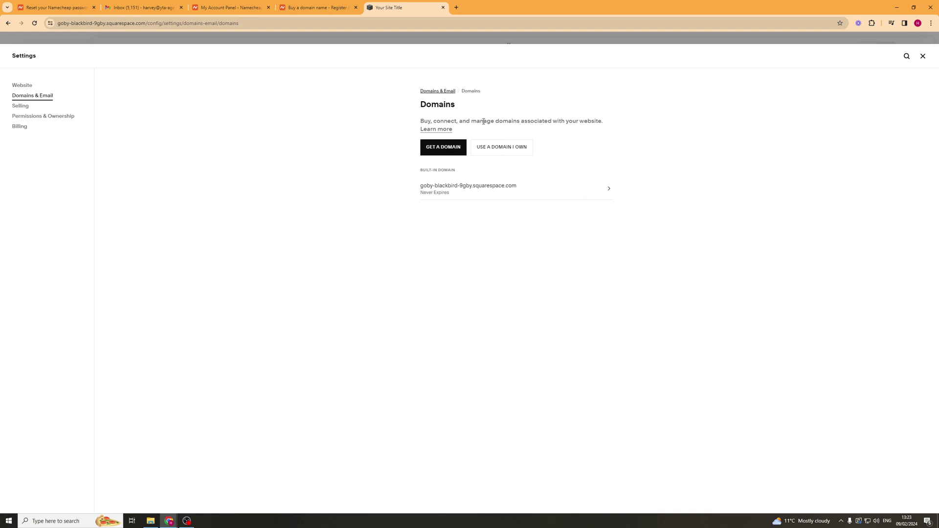
- Enter easyearl.xyz under Use a Domain I Own and choose Connect Domain
click(502, 153)
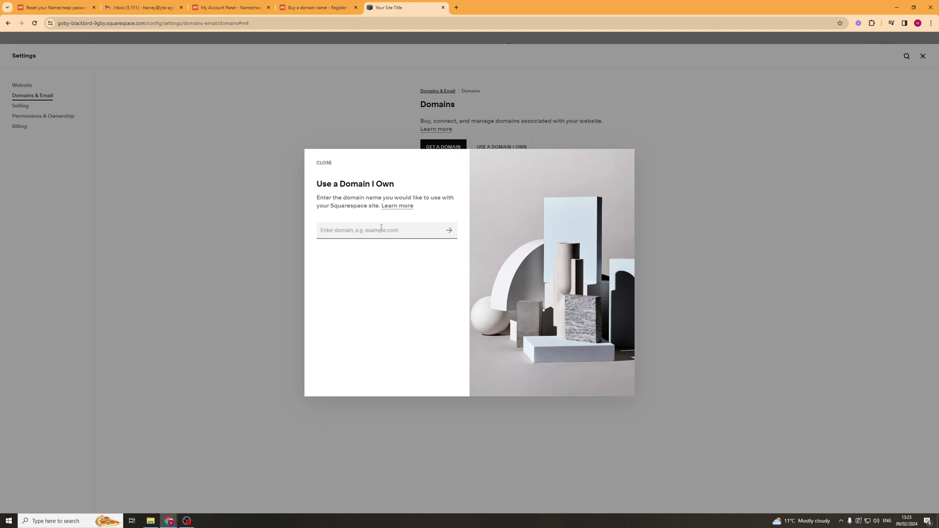
key(ctrl+v)
click(450, 231)
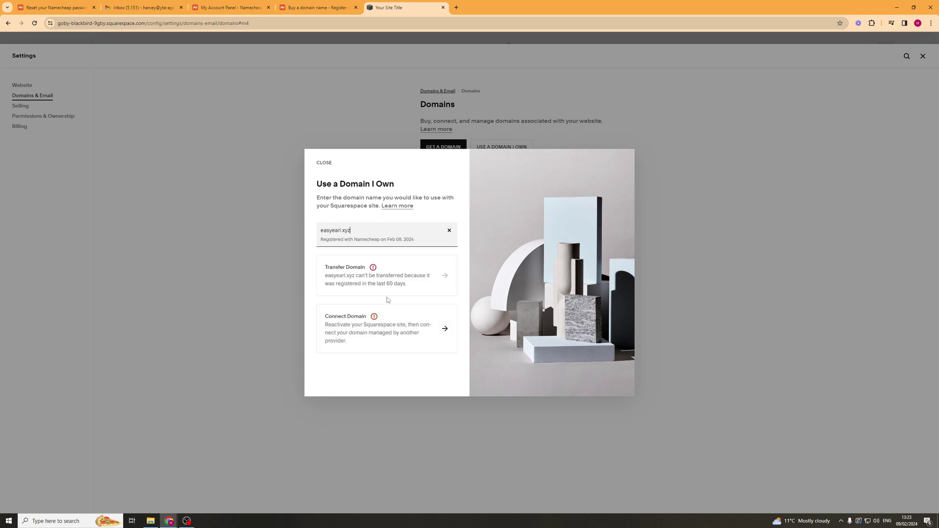
click(328, 238)
click(411, 339)
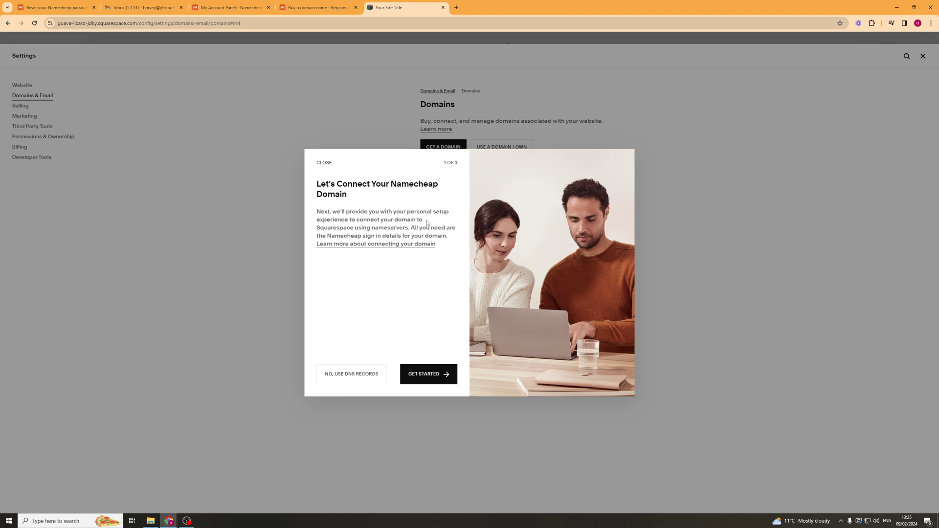
- Advance the Namecheap connection guide to the connect1/connect2.squarespacedns.com nameserver step
click(437, 377)
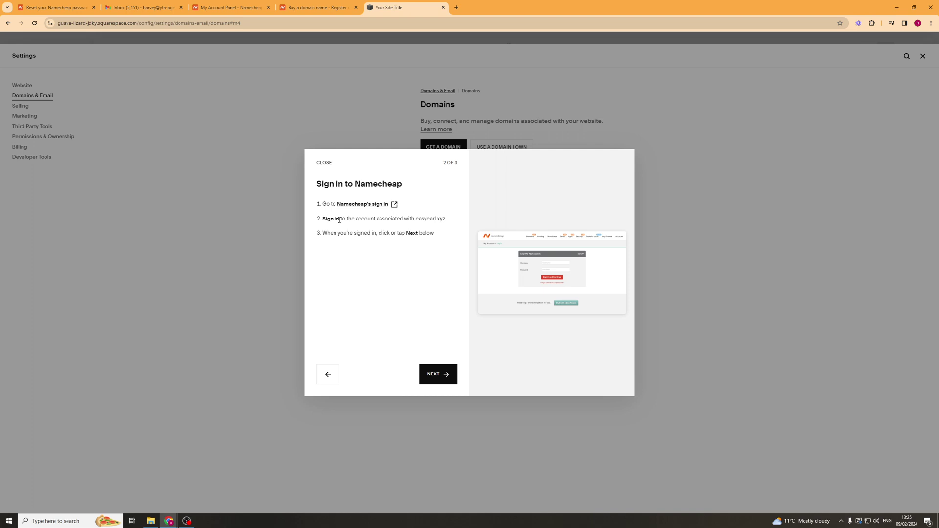
click(439, 375)
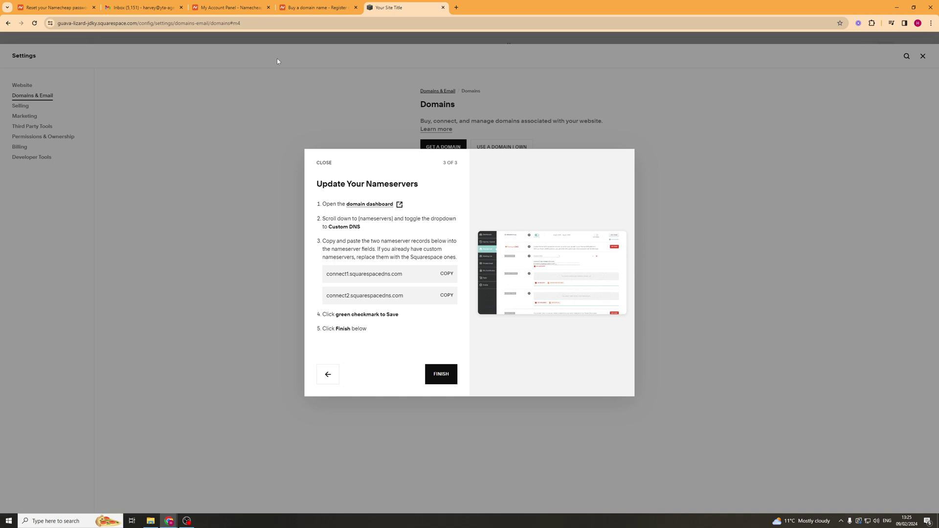
- Manage easyearl.xyz from Namecheap's Domain List and set its Nameservers to Custom DNS
click(230, 7)
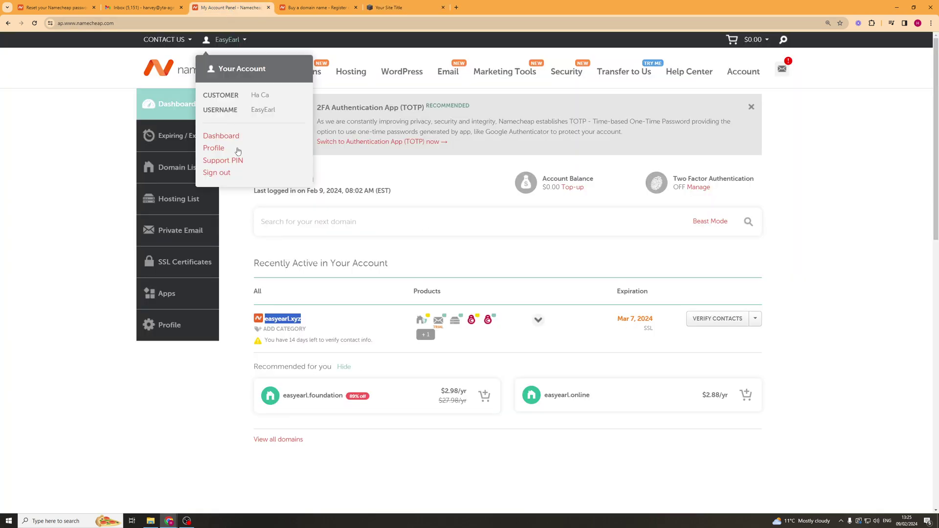
click(302, 292)
click(183, 165)
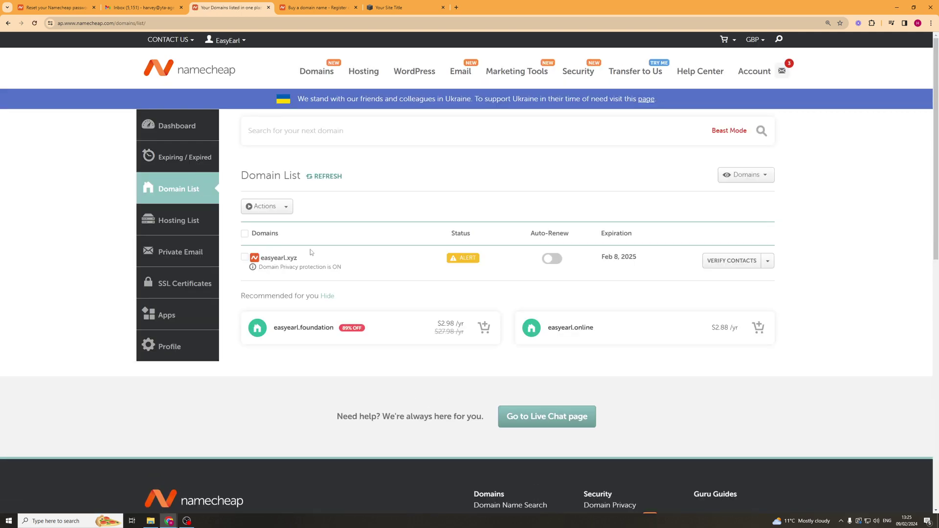
click(768, 261)
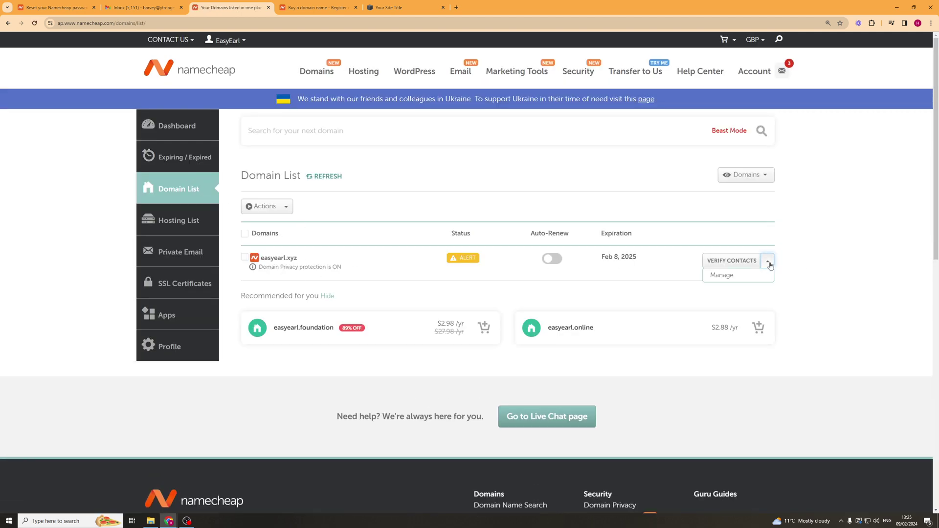
click(741, 276)
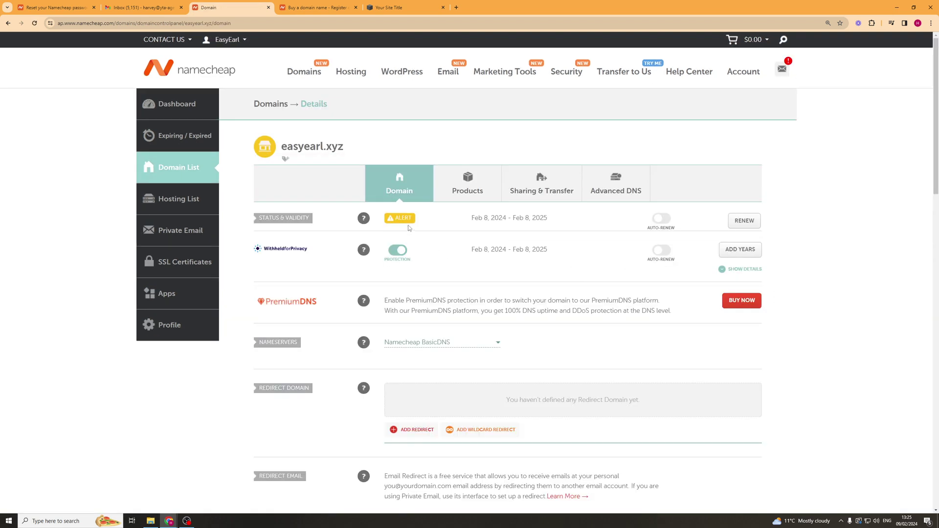
scroll(288, 295, down, 1)
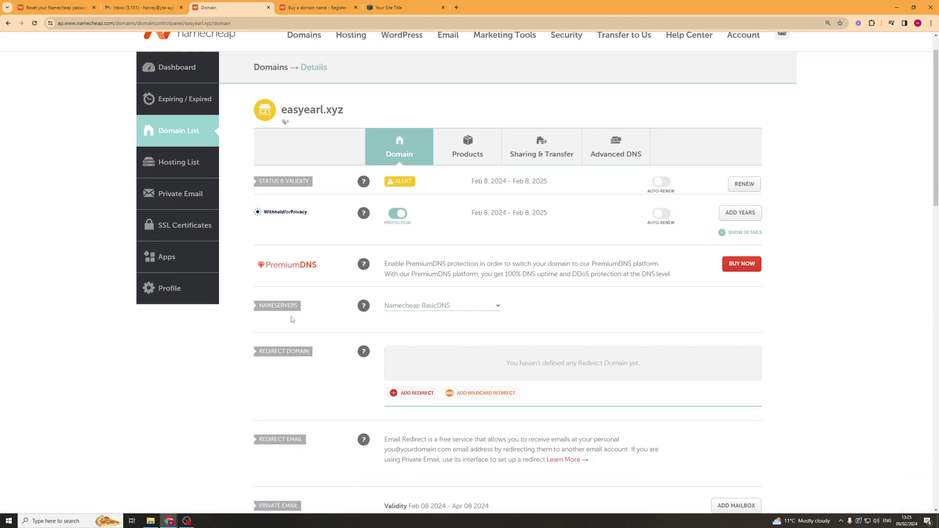
click(476, 308)
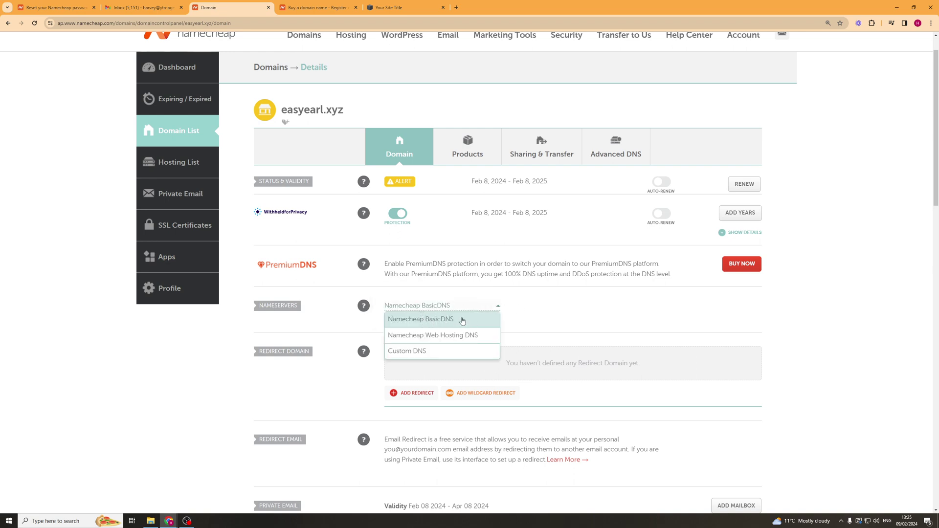
click(419, 352)
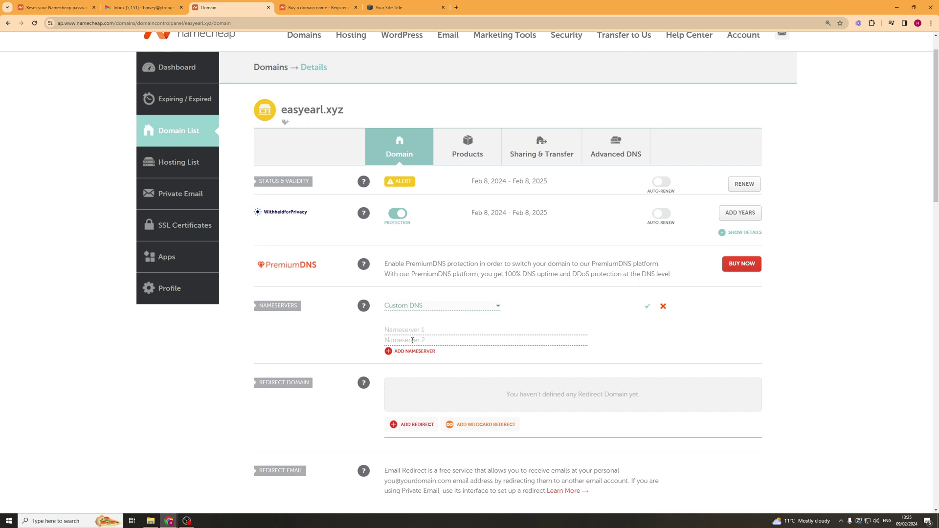
- Copy connect1.squarespacedns.com from Squarespace into Namecheap's Nameserver 1 field
click(394, 7)
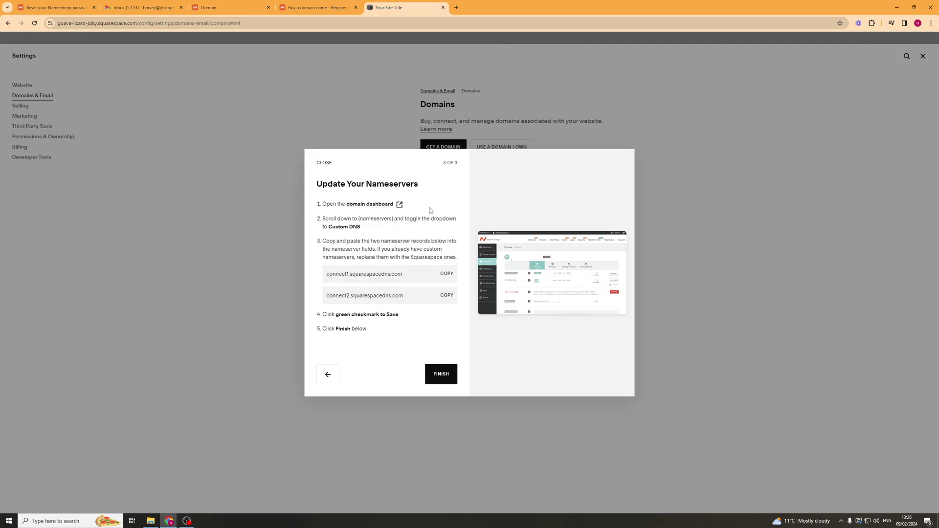
click(444, 274)
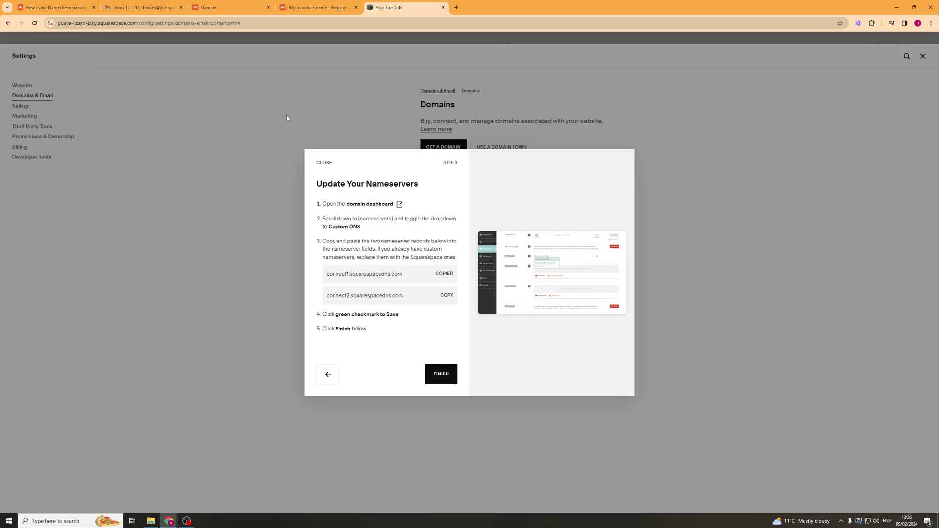
click(224, 10)
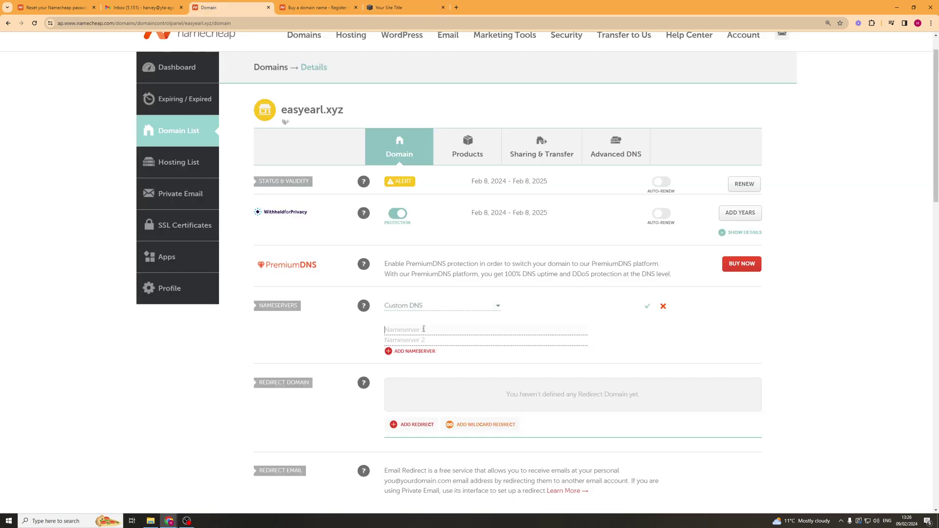
key(ctrl+v)
- Copy connect2.squarespacedns.com into Nameserver 2 and save both custom nameservers
click(393, 8)
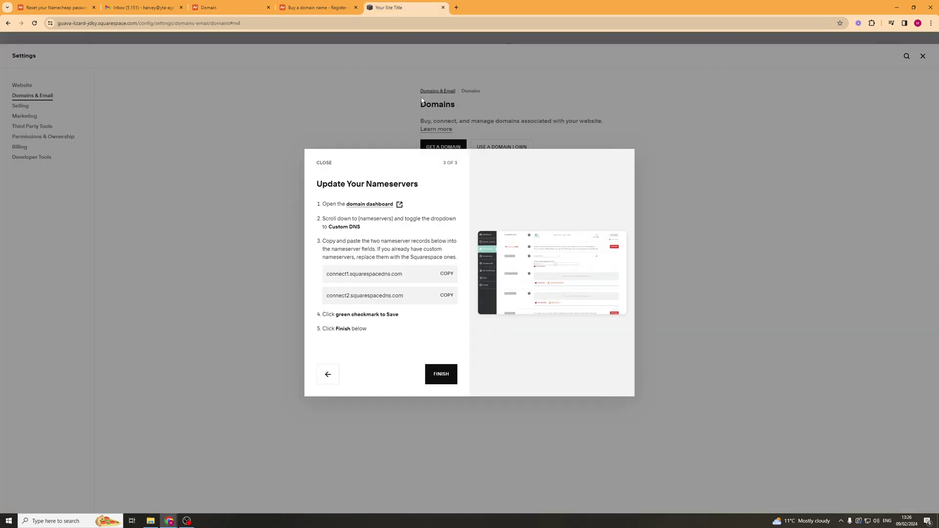
click(447, 296)
click(240, 8)
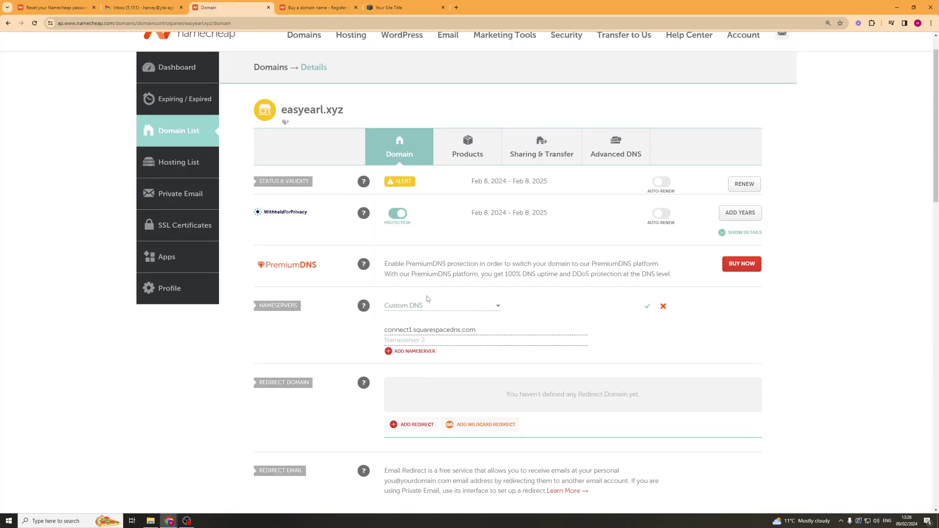
click(430, 339)
key(ctrl+v)
click(397, 9)
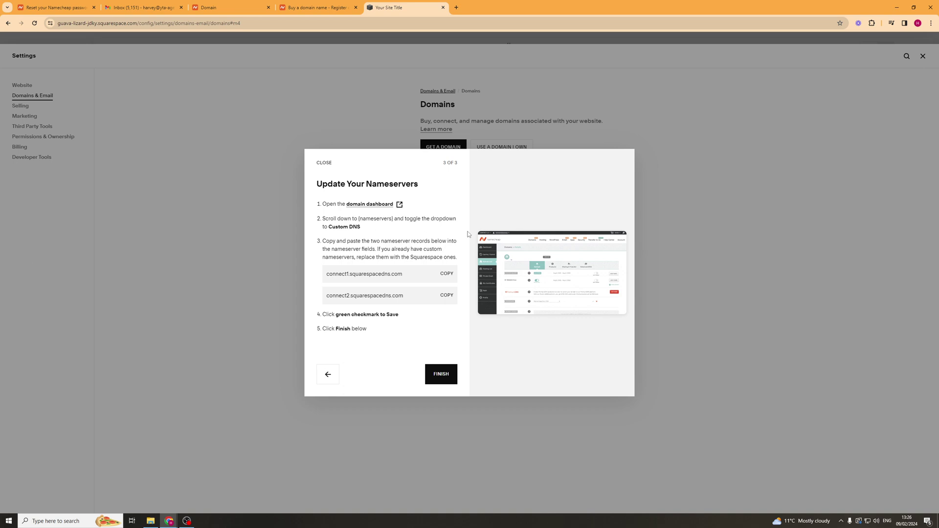
click(235, 3)
click(652, 311)
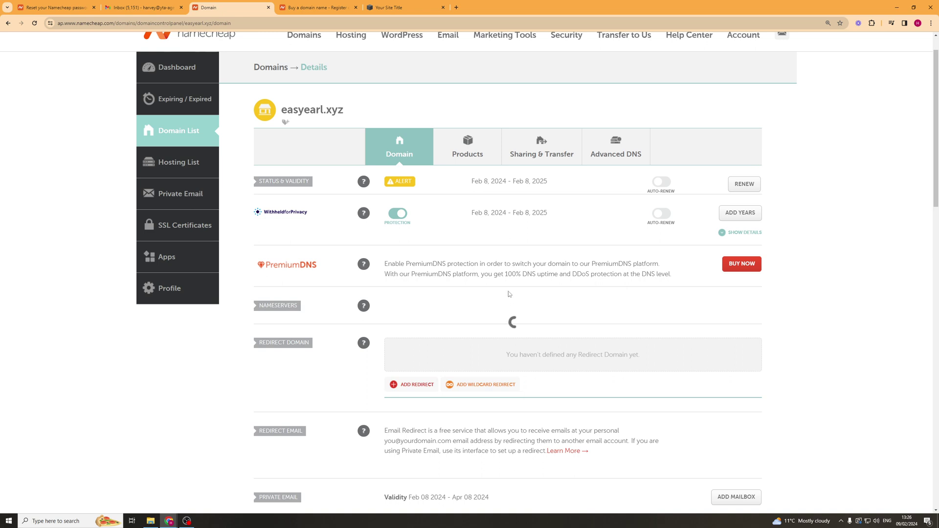
- Click FINISH on Squarespace's Update Your Nameservers step
click(403, 9)
click(441, 373)
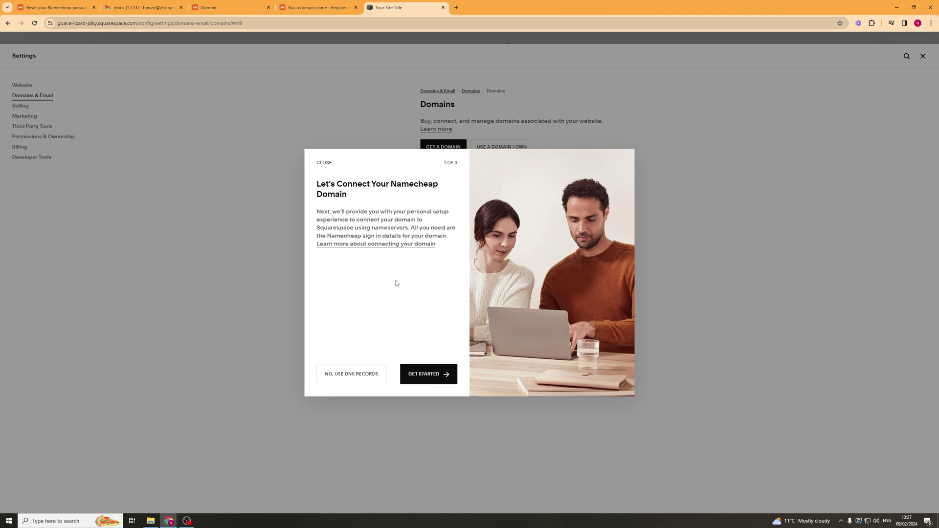
- Choose to connect with DNS records, keep Namecheap as provider, and continue to easyearl.xyz's DNS Settings
click(376, 374)
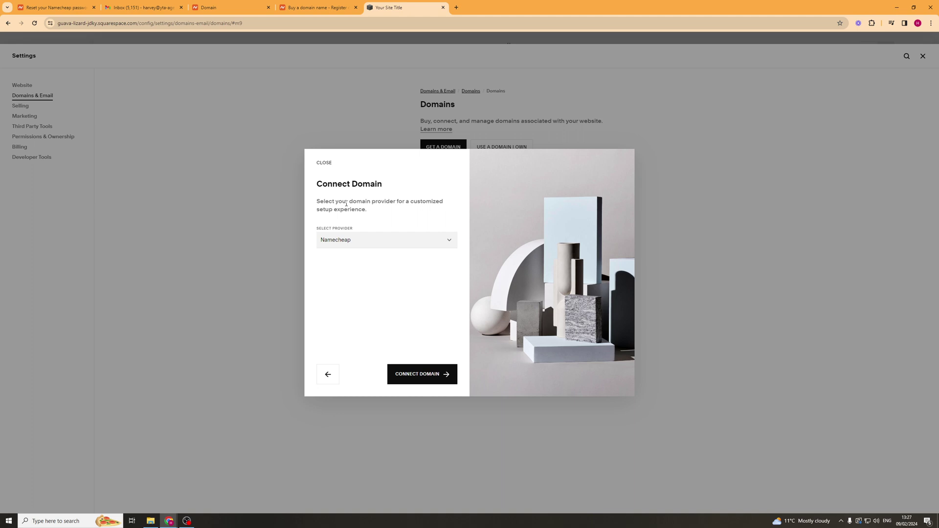
click(434, 382)
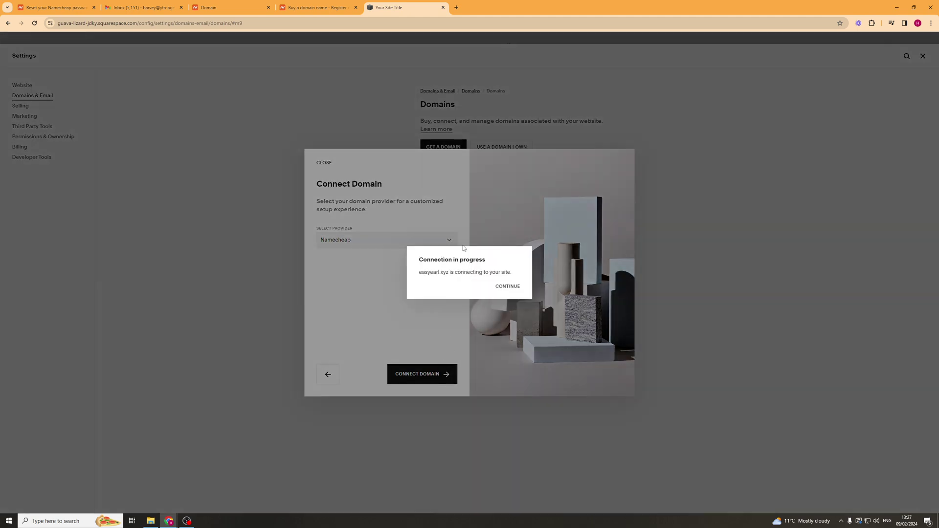
click(504, 287)
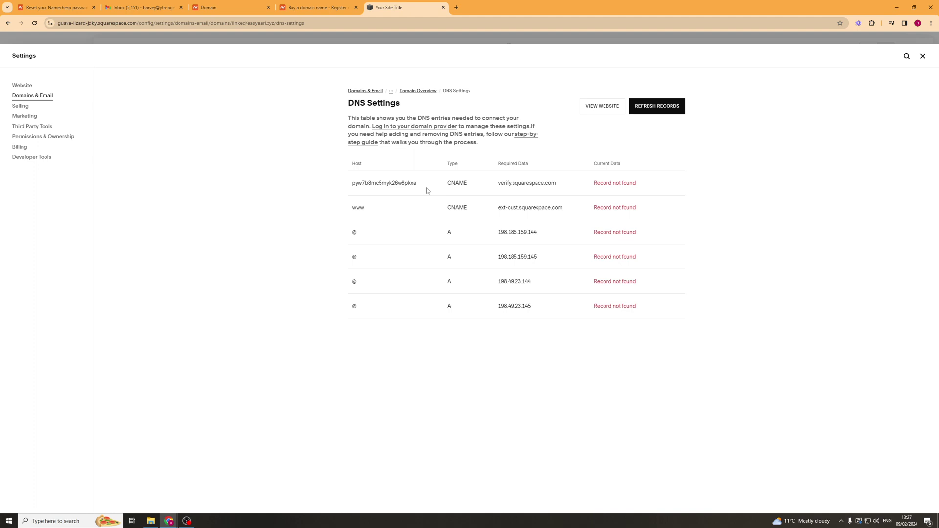
- Check easyearl.xyz's Advanced DNS, then return its nameservers to Namecheap BasicDNS
key(Tab)
click(230, 8)
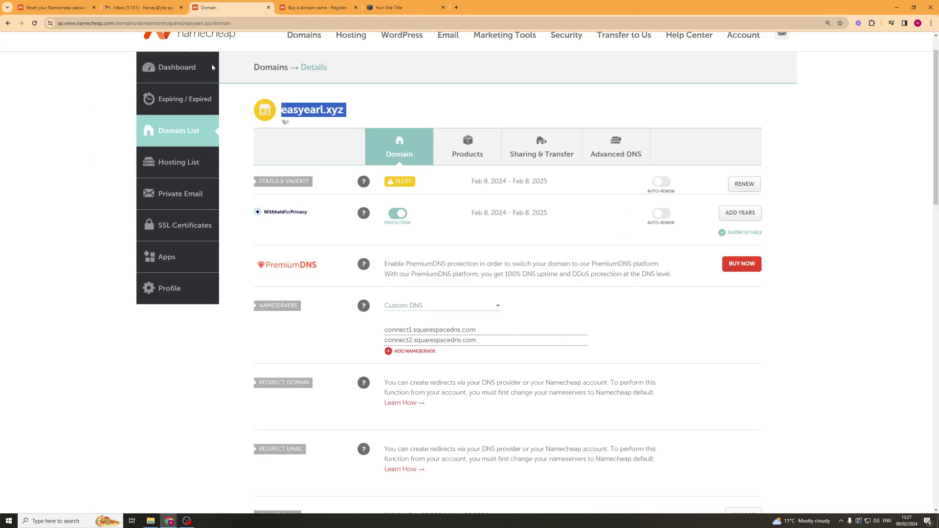
click(368, 90)
click(616, 140)
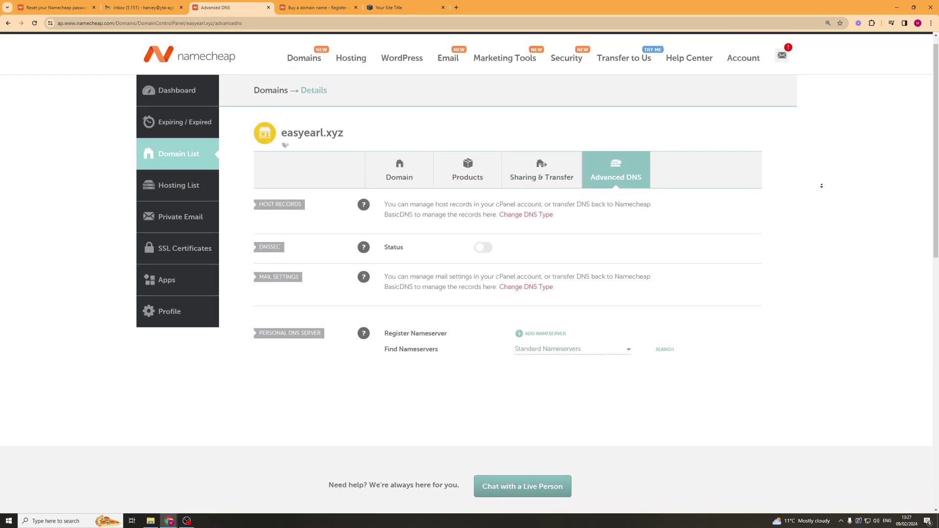
key(alt+Left)
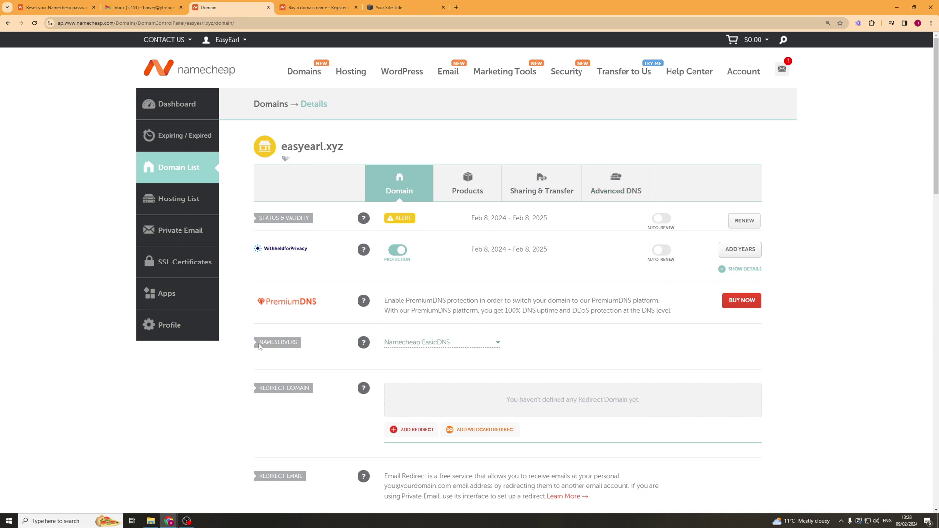
click(475, 347)
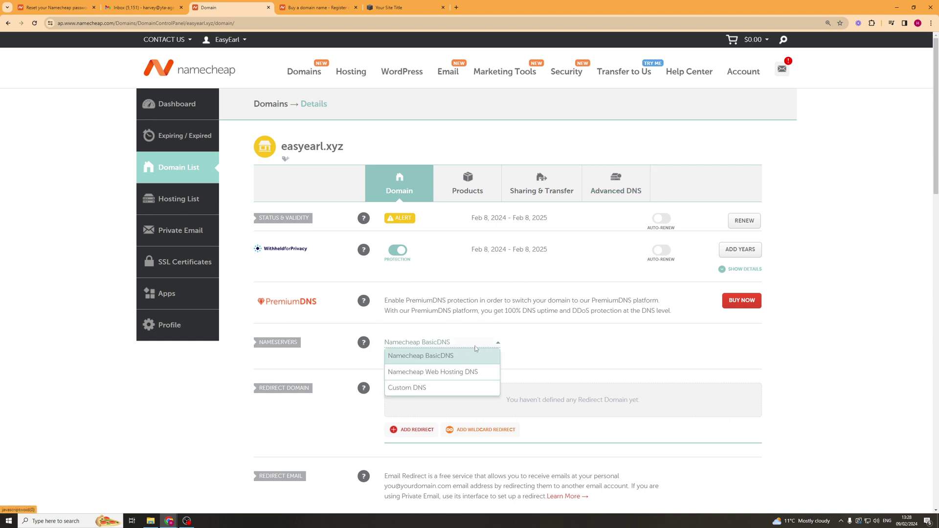
click(558, 347)
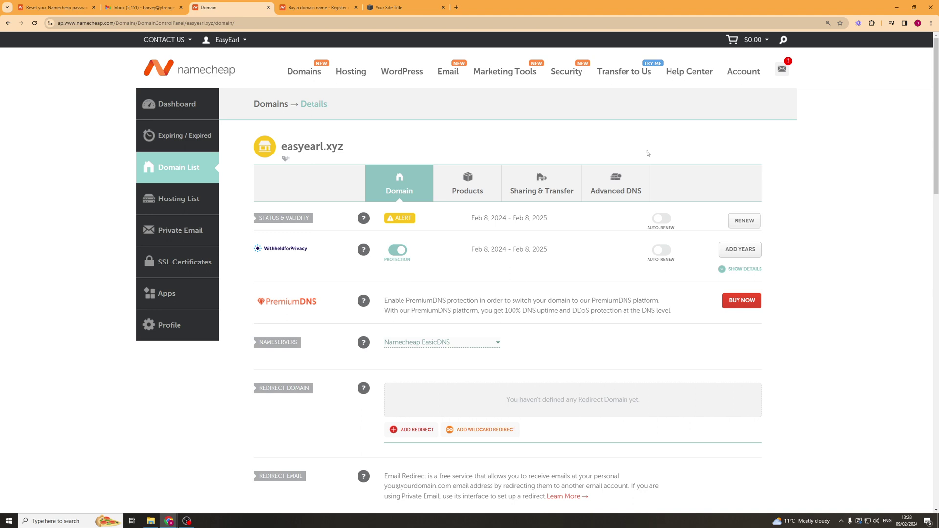
click(616, 187)
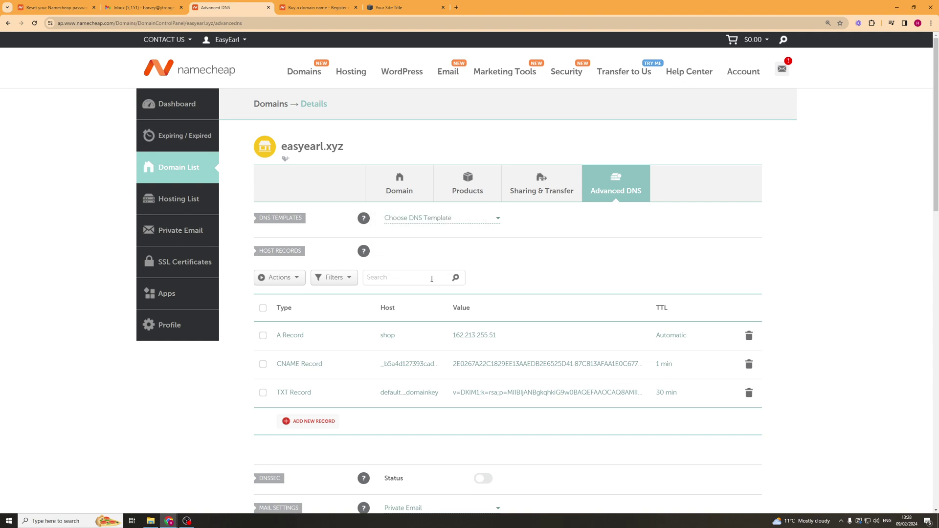
- Copy the host value of the verification CNAME record pointing to verify.squarespace.com from Squarespace
click(391, 10)
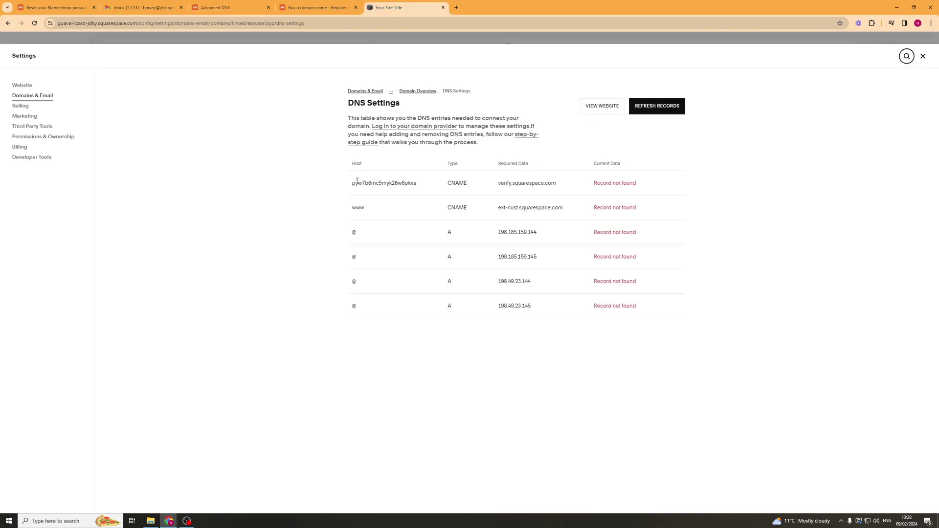
double_click(356, 181)
click(350, 182)
double_click(456, 182)
double_click(518, 183)
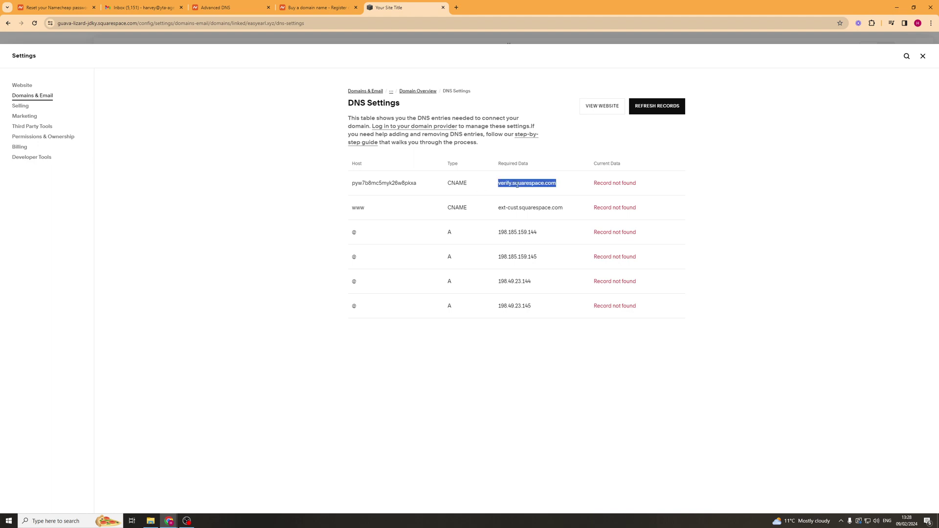
double_click(386, 184)
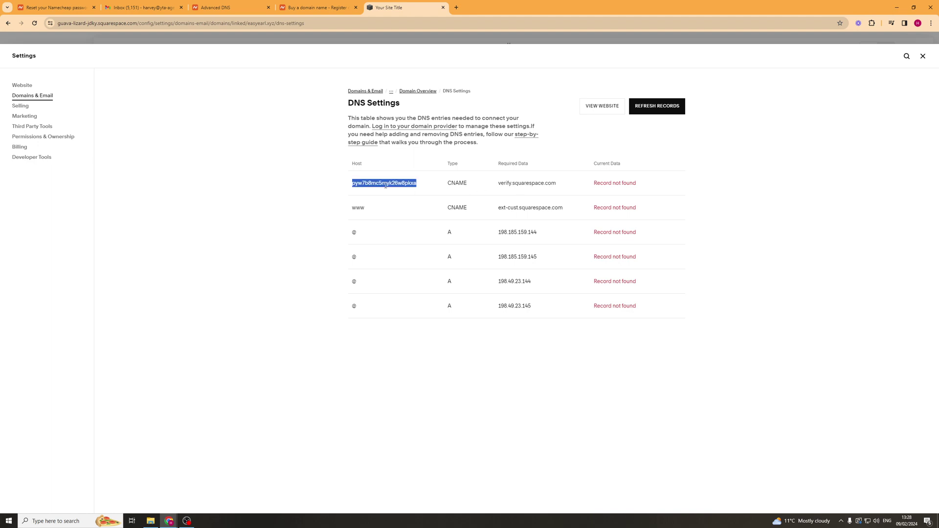
right_click(386, 187)
click(397, 194)
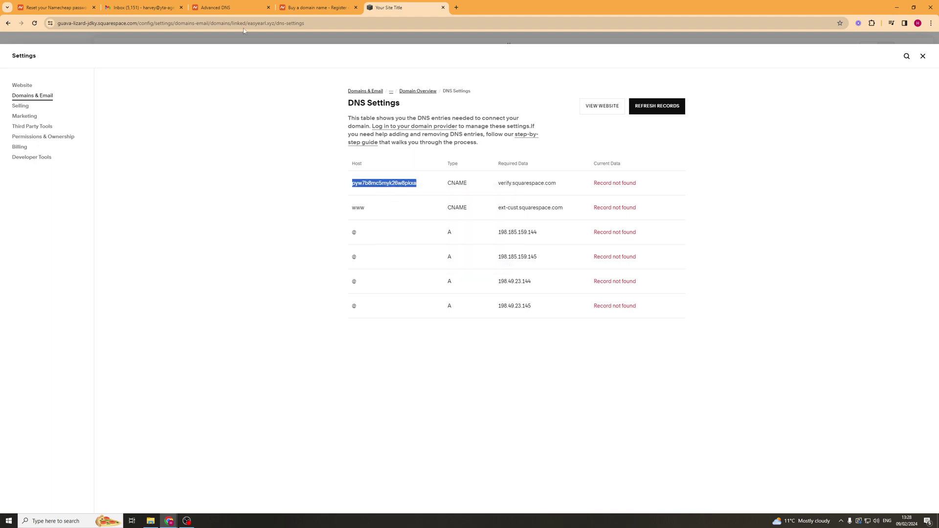
click(219, 9)
- Add a new CNAME host record with the verification host name and verify.squarespace.com value copied from Squarespace
click(314, 418)
scroll(342, 342, down, 5)
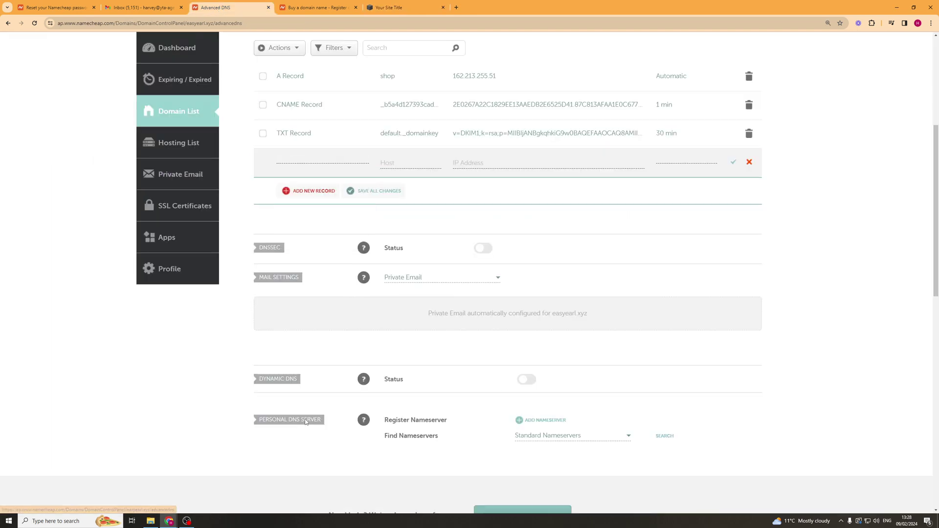
scroll(329, 223, down, 1)
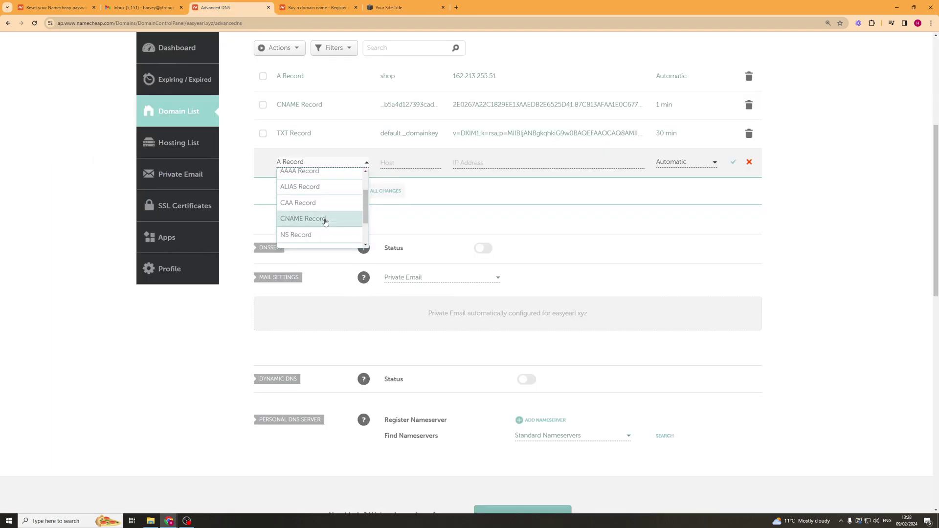
click(329, 219)
click(391, 163)
key(ctrl+v)
click(389, 7)
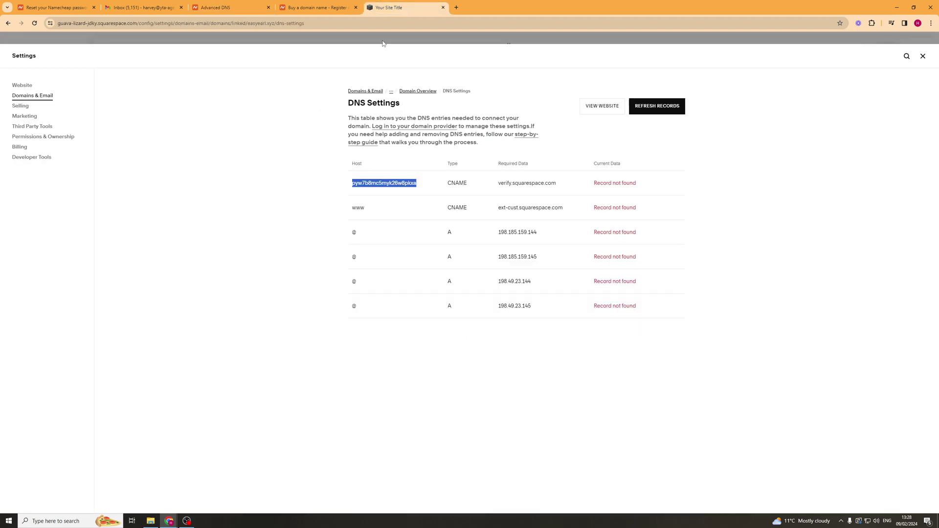
double_click(515, 182)
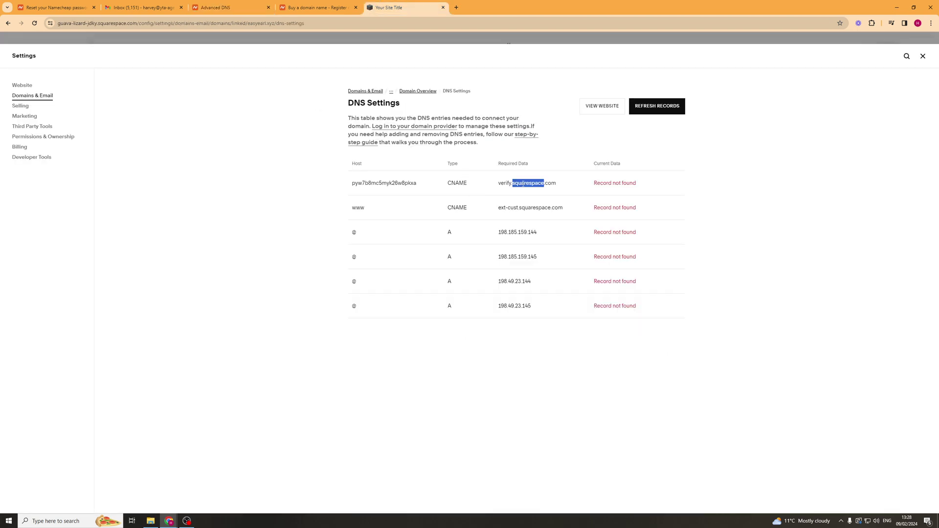
triple_click(523, 184)
click(233, 8)
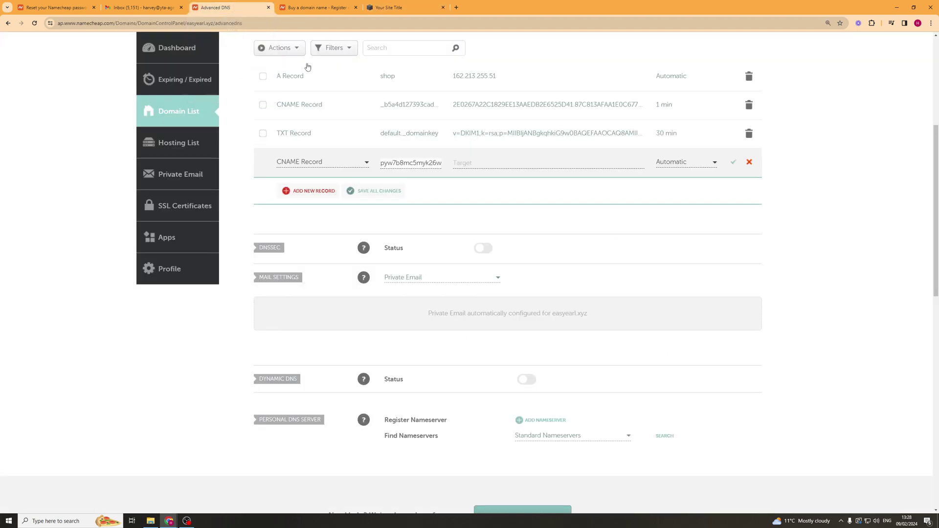
click(485, 163)
key(ctrl+v)
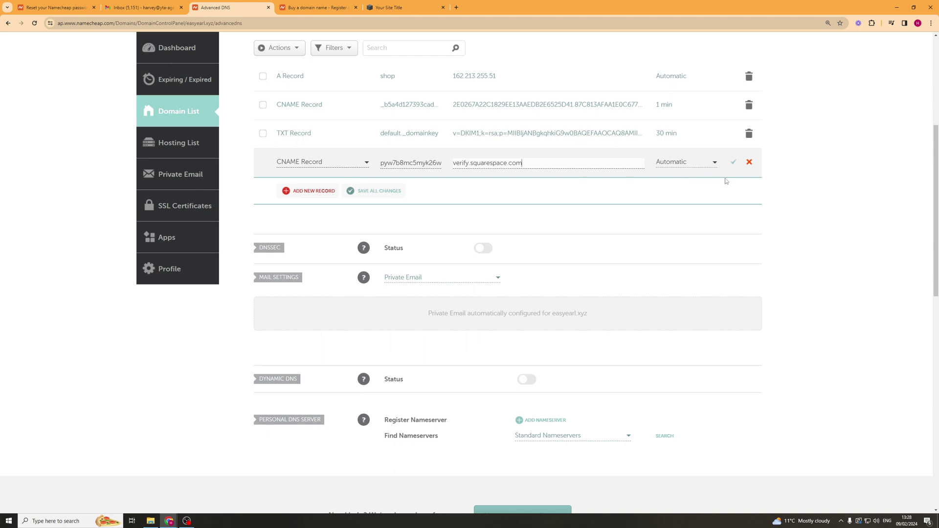
scroll(725, 178, up, 2)
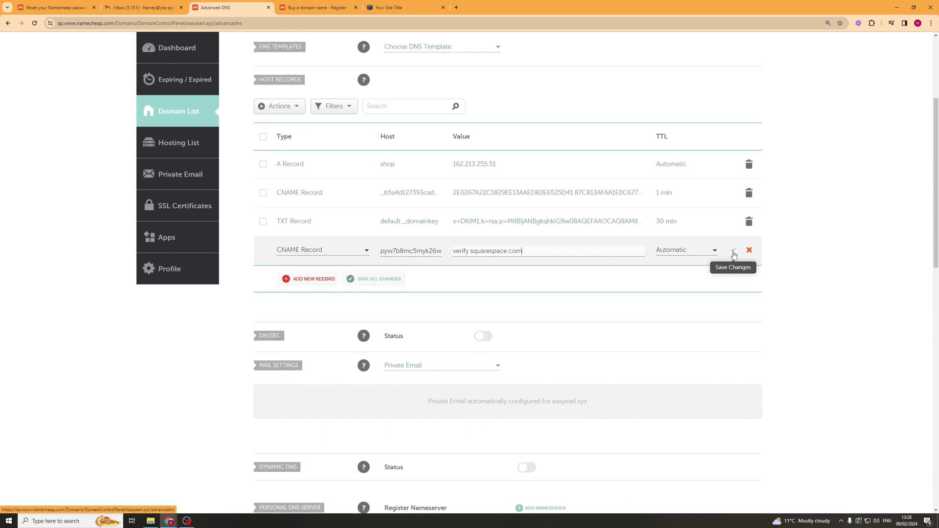
- Change the new CNAME record's host to www and its value to ext-cust.squarespace.com
click(405, 7)
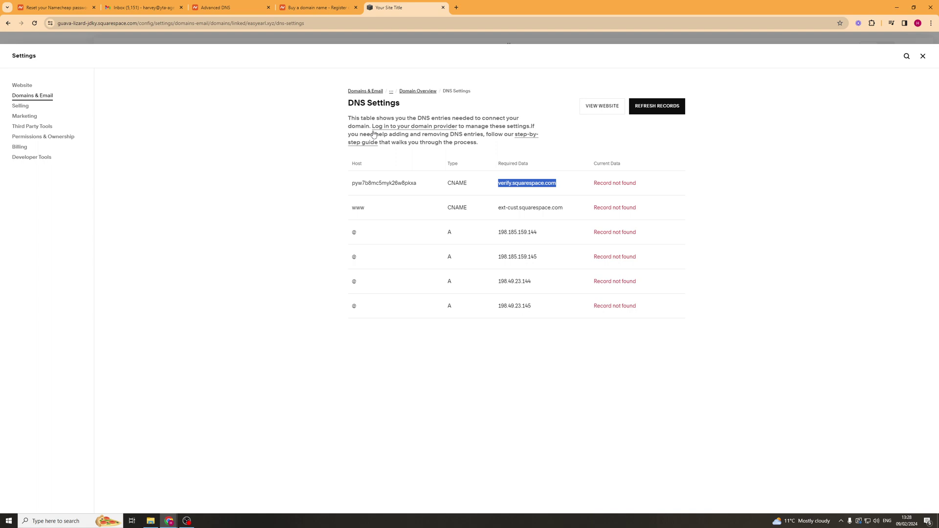
double_click(360, 208)
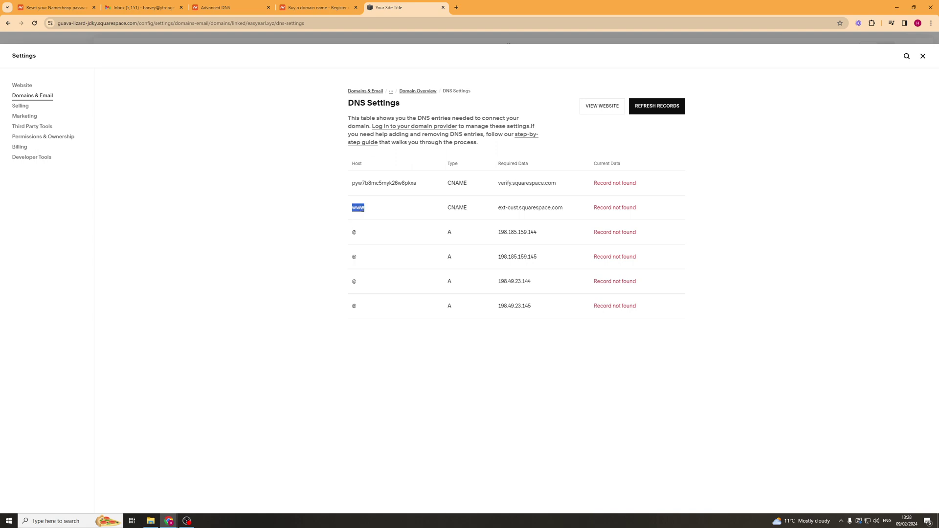
click(215, 7)
double_click(405, 250)
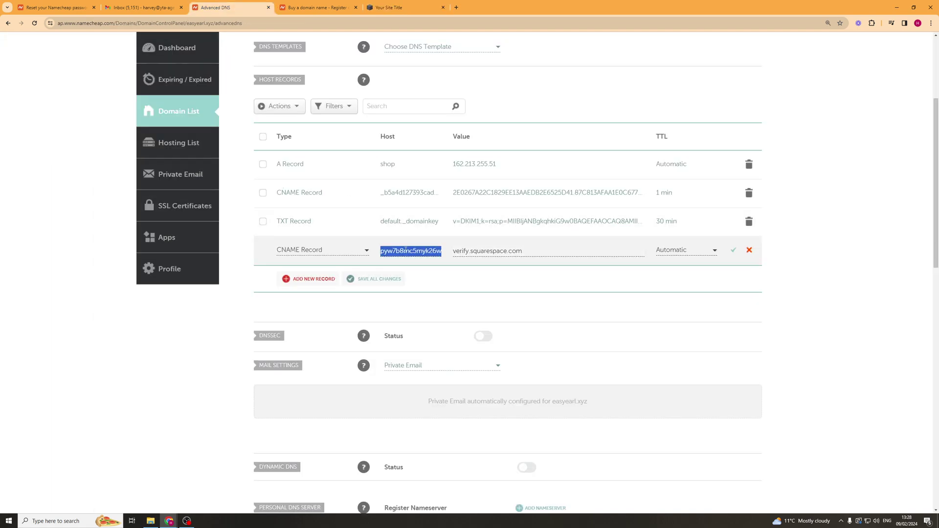
key(ctrl+v)
click(392, 7)
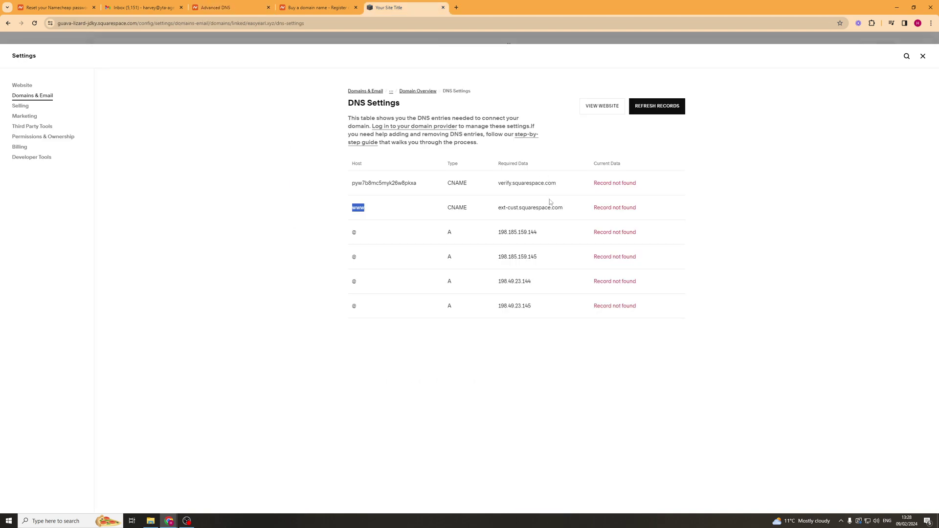
drag(565, 208, 493, 208)
key(ctrl+c)
click(215, 7)
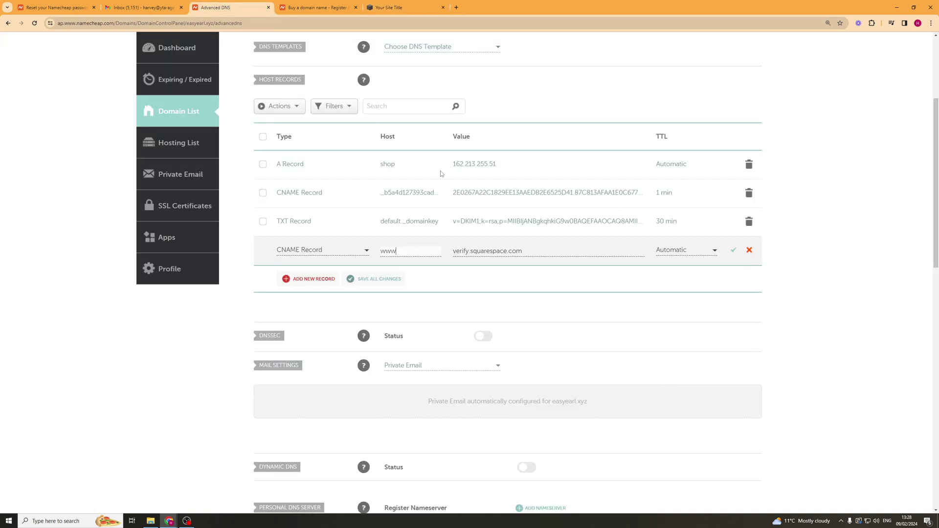
triple_click(548, 251)
key(ctrl+v)
click(416, 9)
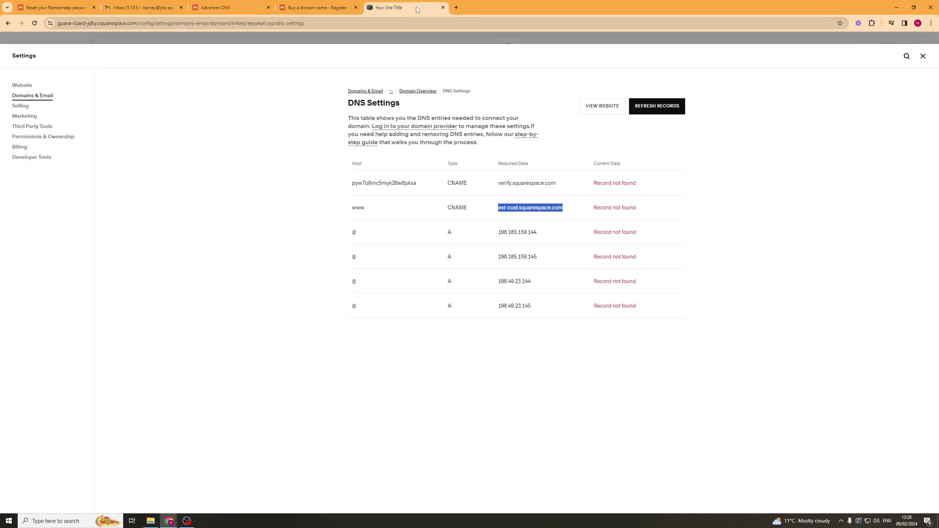
click(215, 7)
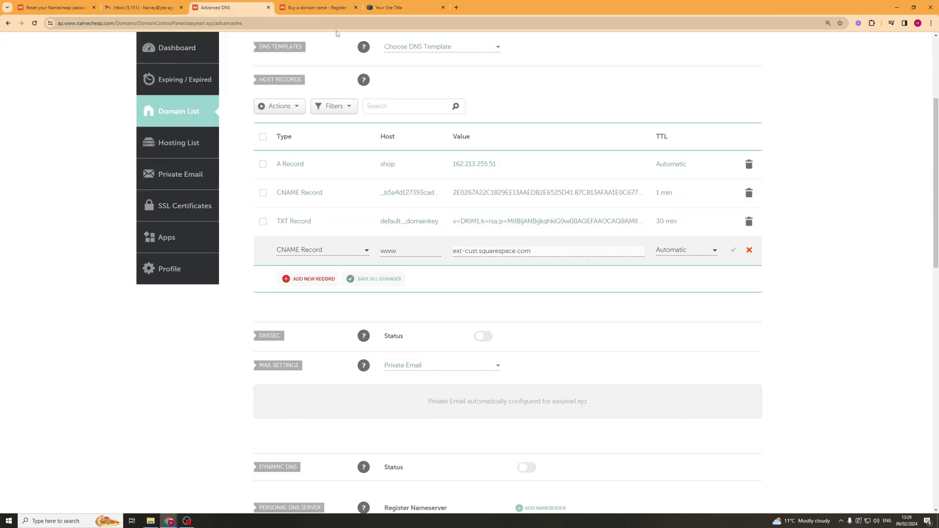
- Review Squarespace's required A records: host @ with addresses 198.185.159.144 and 198.49.23.144
click(395, 8)
double_click(355, 232)
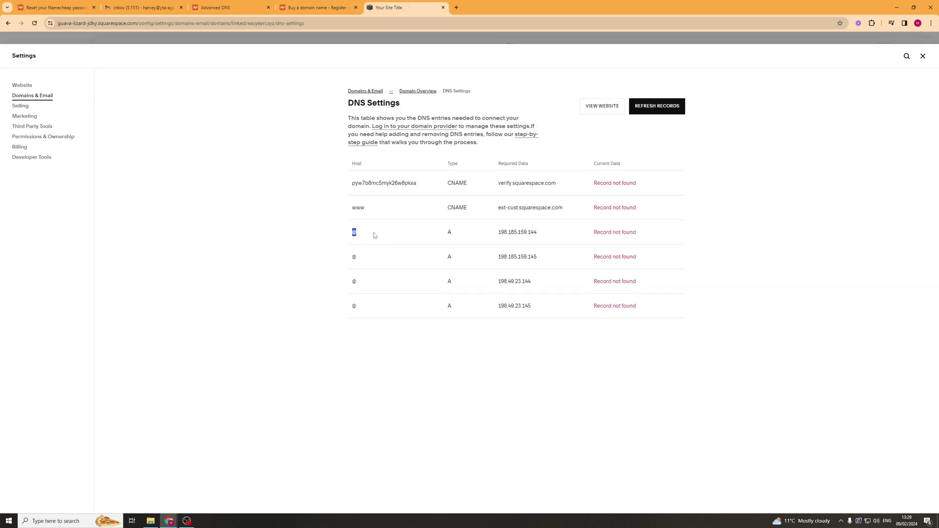
double_click(462, 232)
drag(559, 230, 524, 258)
click(358, 258)
double_click(553, 286)
drag(498, 305, 511, 306)
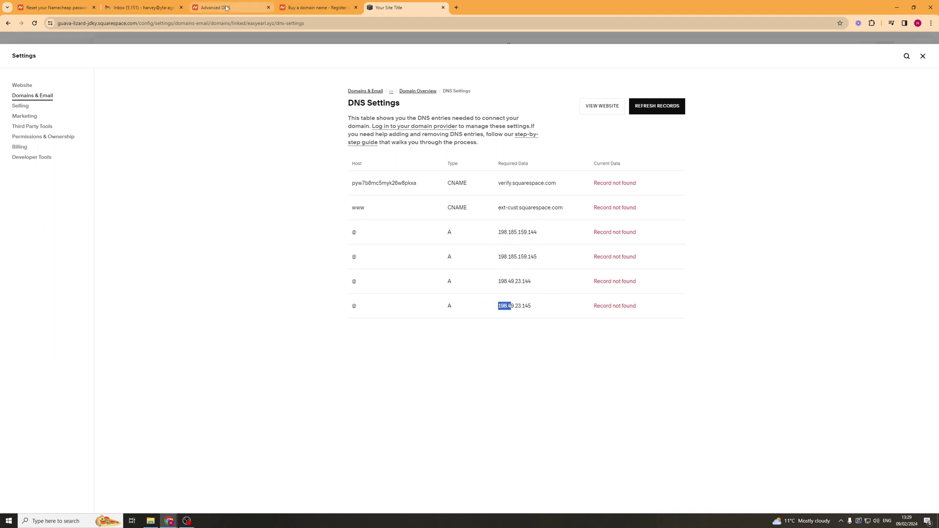
click(693, 156)
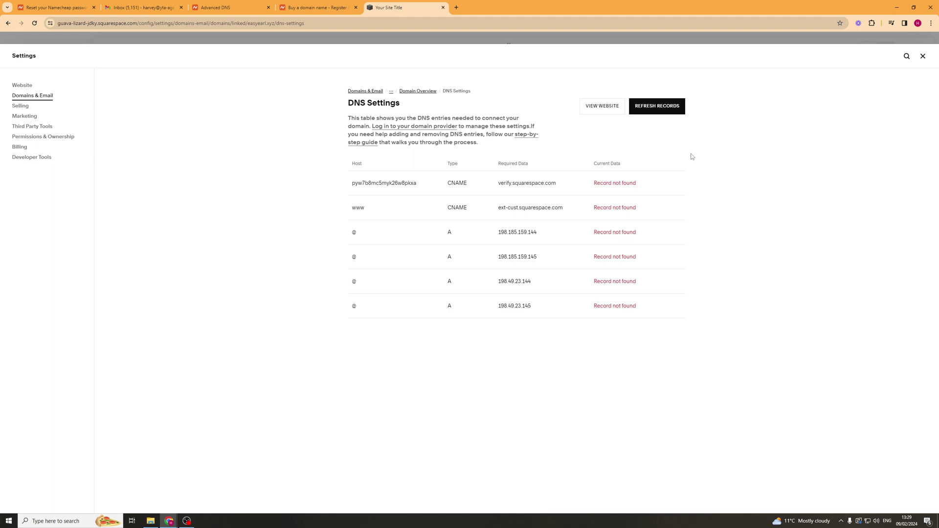
- Refresh the DNS records and check the status column, where every record still shows Record not found
click(650, 112)
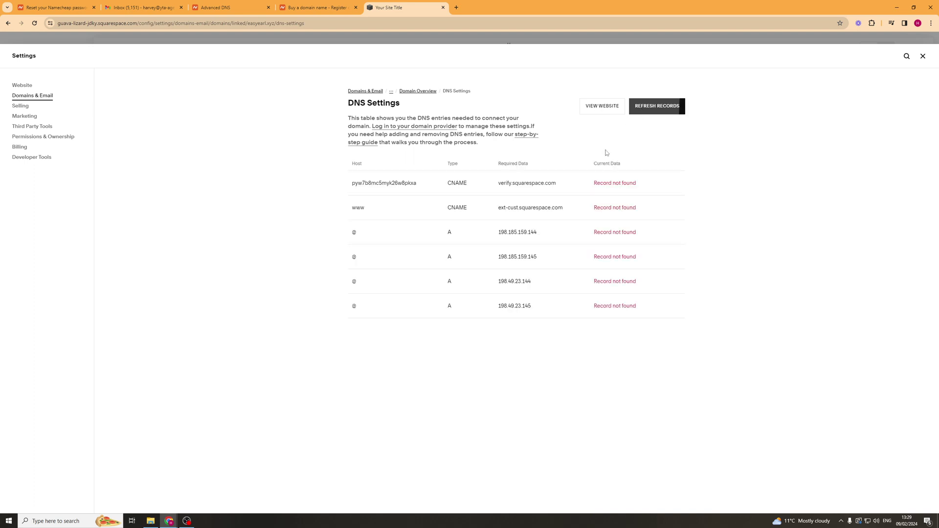
drag(637, 208, 638, 233)
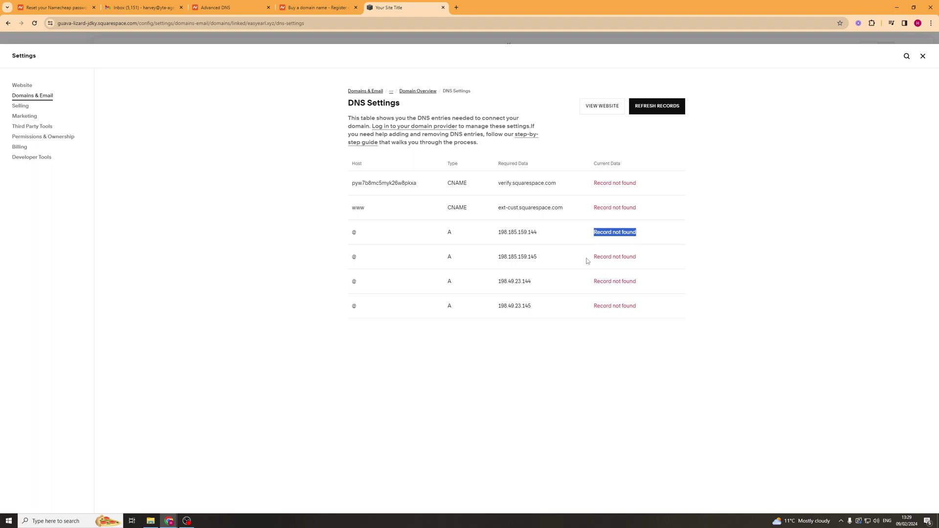
drag(587, 258, 639, 257)
drag(590, 282, 656, 284)
drag(593, 304, 638, 306)
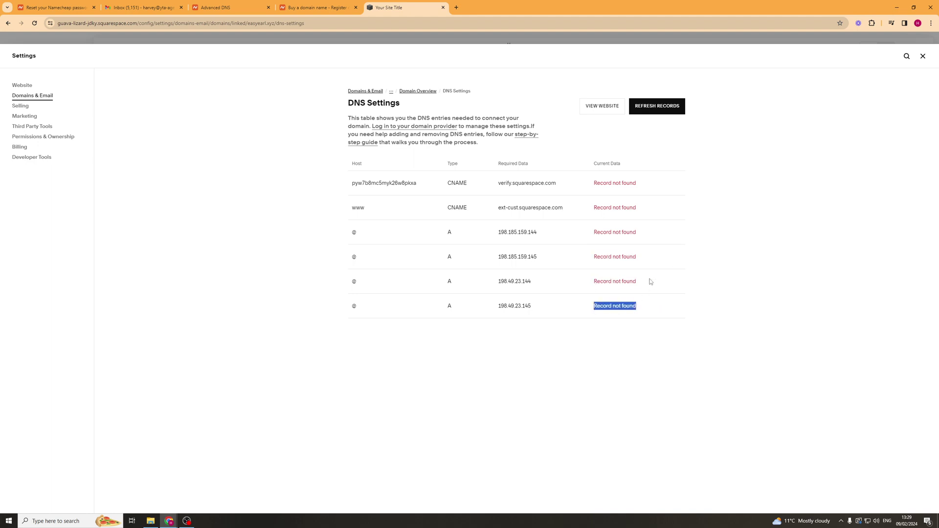
drag(587, 281, 639, 283)
drag(587, 258, 639, 258)
click(637, 185)
drag(595, 186, 617, 199)
drag(598, 165, 658, 307)
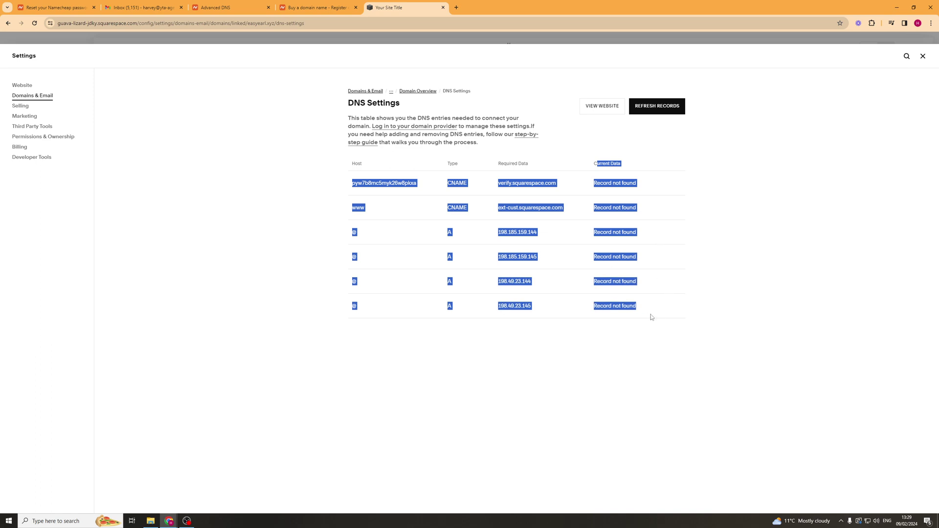
click(637, 297)
drag(593, 167, 638, 312)
click(638, 312)
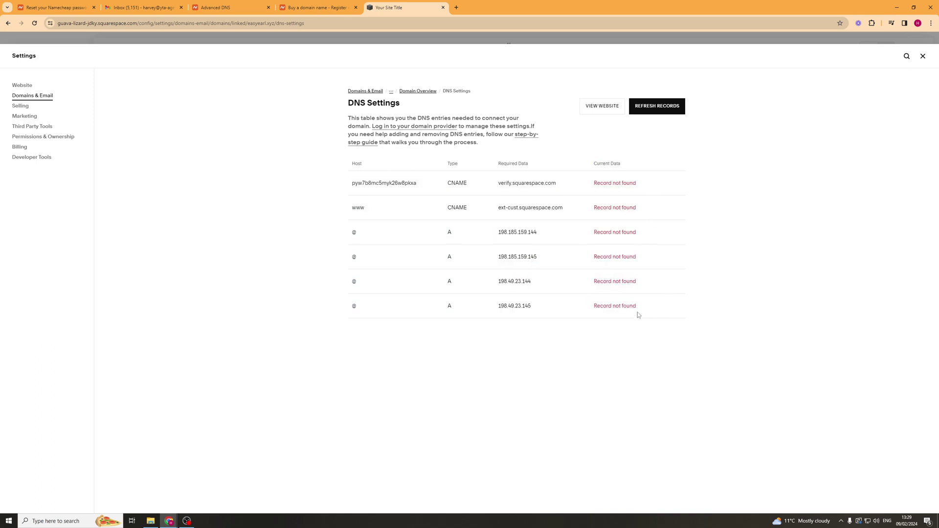